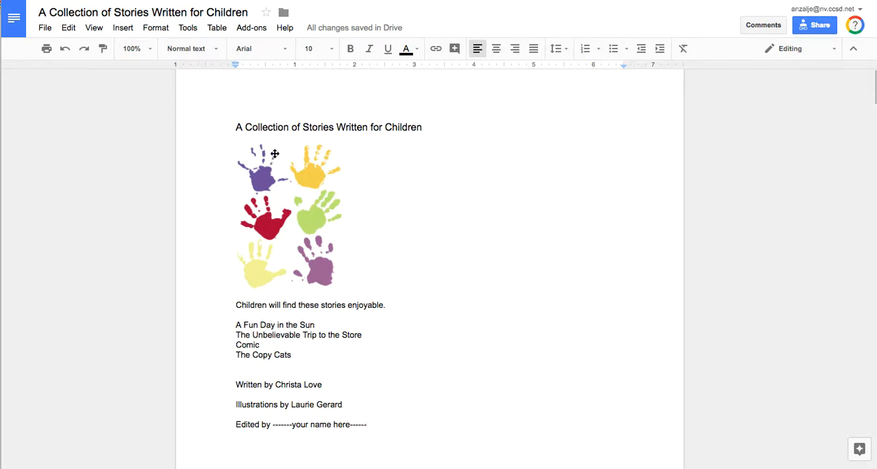
Step: Enlarge the title "A Collection of Stories Written for Children" to font size 36 and center it
{"action": "left_click_drag", "start_coordinate": [235, 127], "coordinate": [425, 129]}
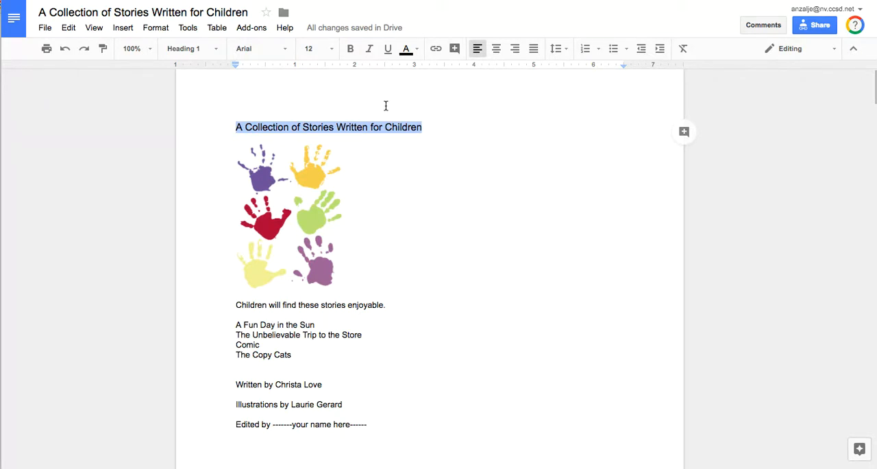
{"action": "left_click", "coordinate": [332, 50]}
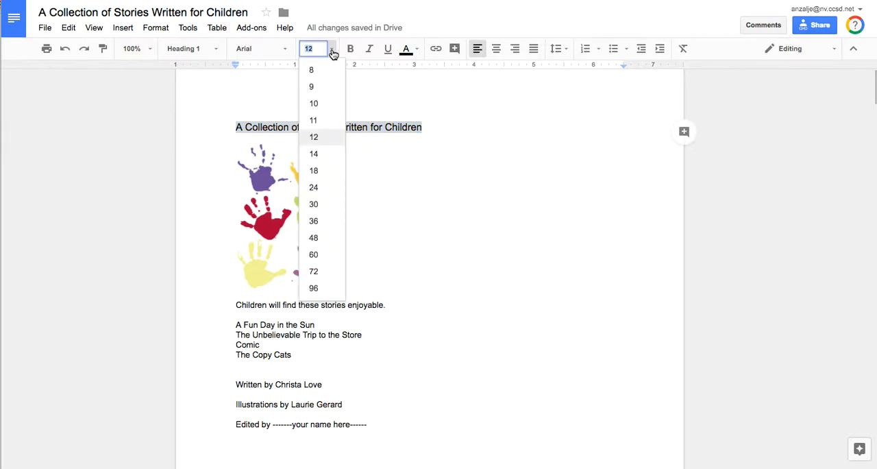
{"action": "left_click", "coordinate": [332, 50]}
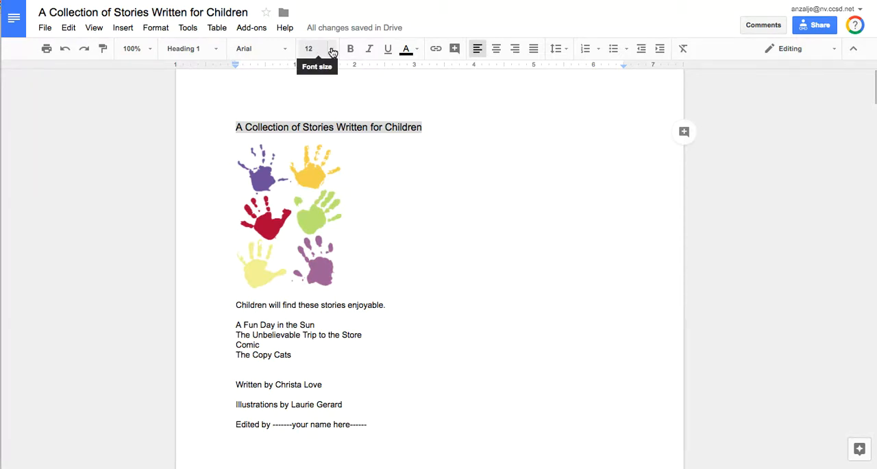
{"action": "left_click", "coordinate": [333, 50]}
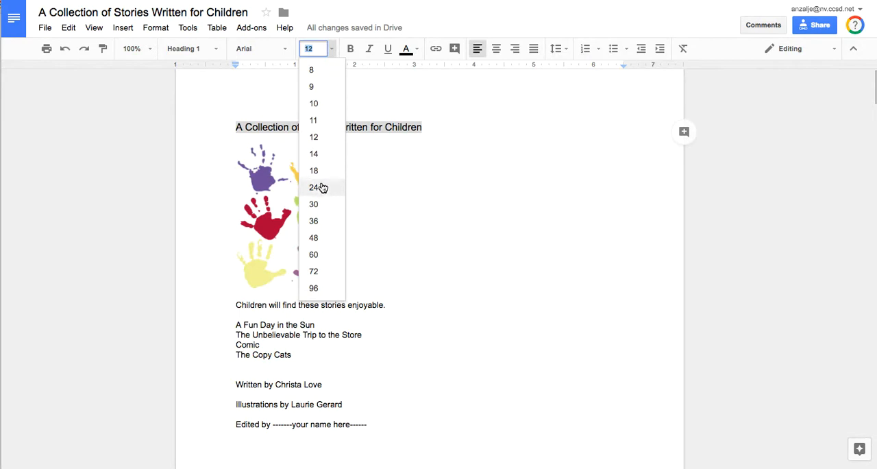
{"action": "left_click", "coordinate": [315, 204]}
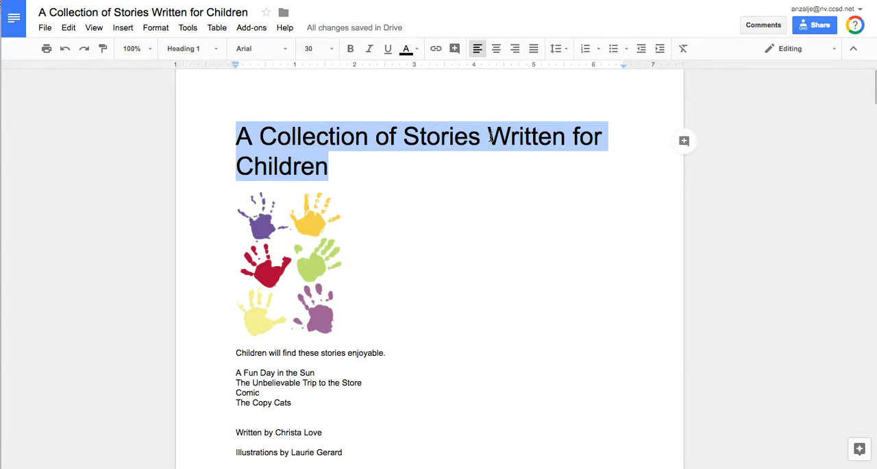
{"action": "left_click", "coordinate": [331, 48]}
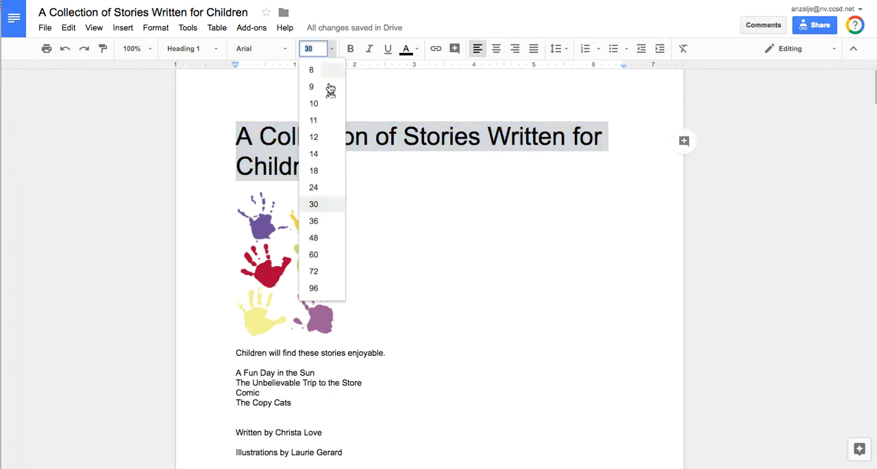
{"action": "left_click", "coordinate": [319, 221]}
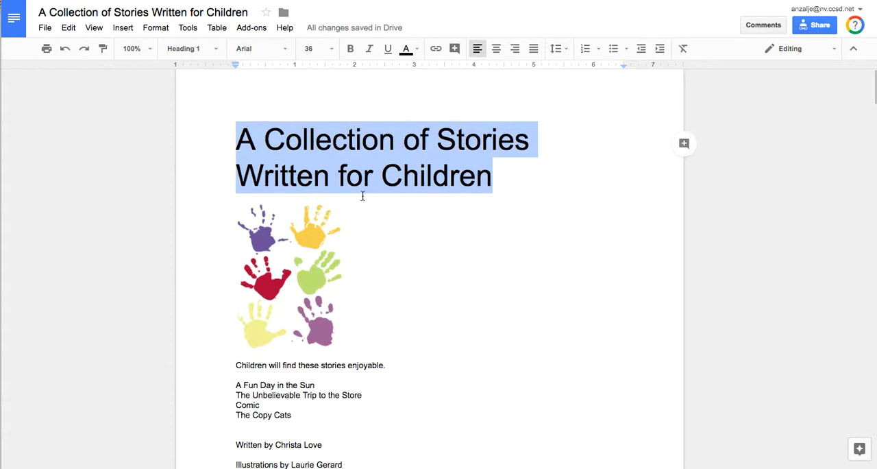
{"action": "left_click", "coordinate": [498, 54]}
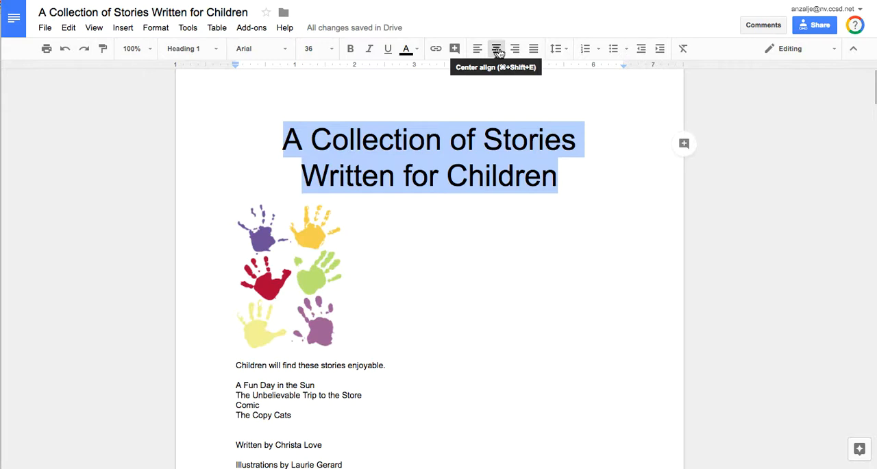
Step: Change the title's font to Rammetto One and set its size to 30
{"action": "left_click", "coordinate": [288, 53]}
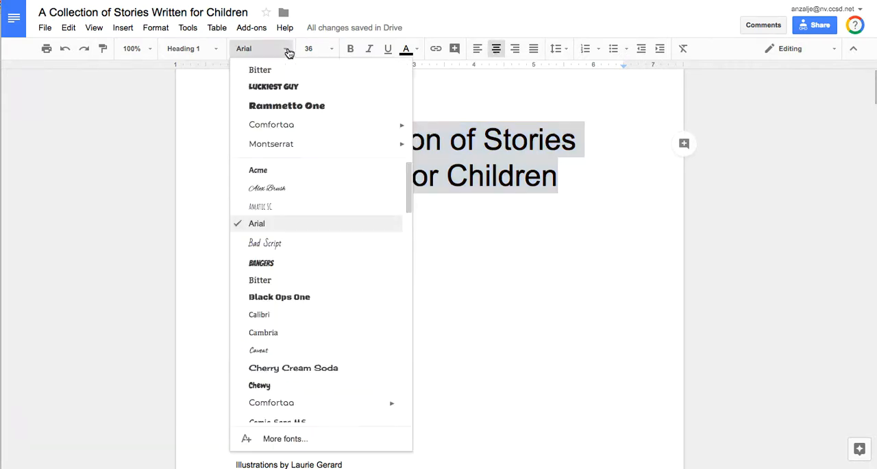
{"action": "left_click", "coordinate": [272, 105]}
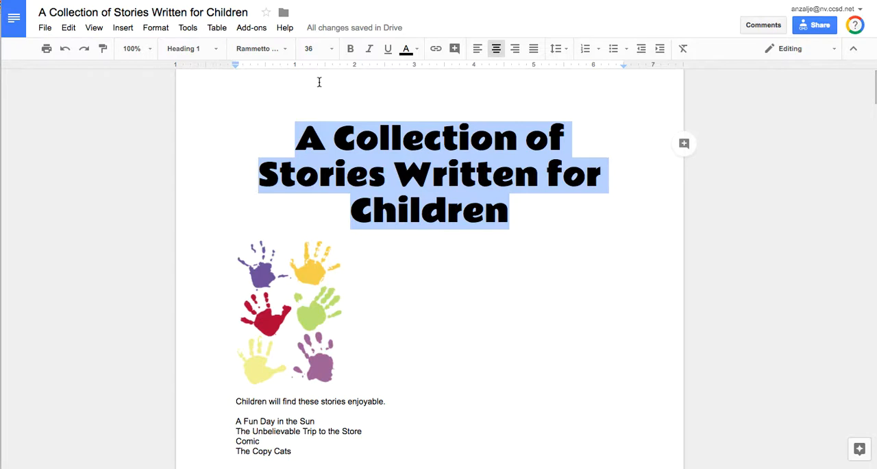
{"action": "left_click", "coordinate": [332, 51]}
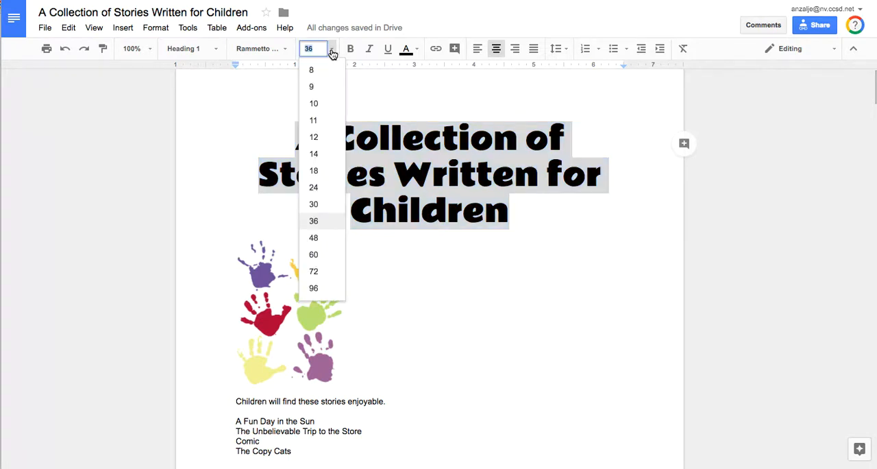
{"action": "left_click", "coordinate": [314, 204]}
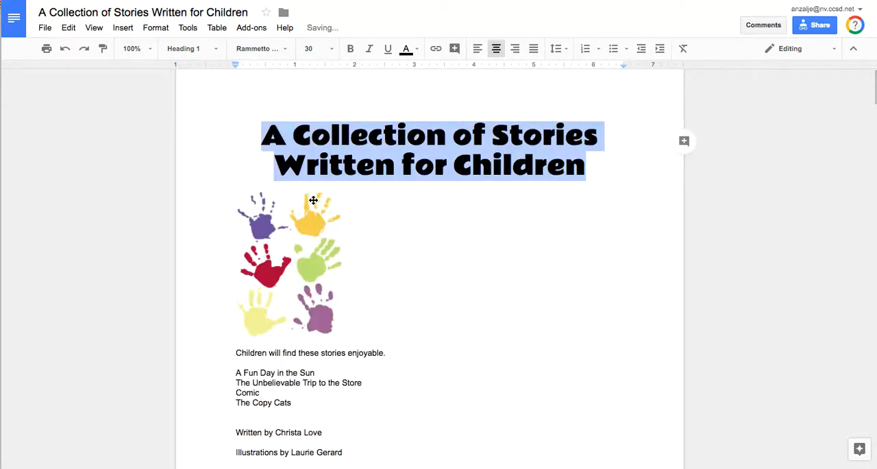
{"action": "left_click", "coordinate": [596, 298]}
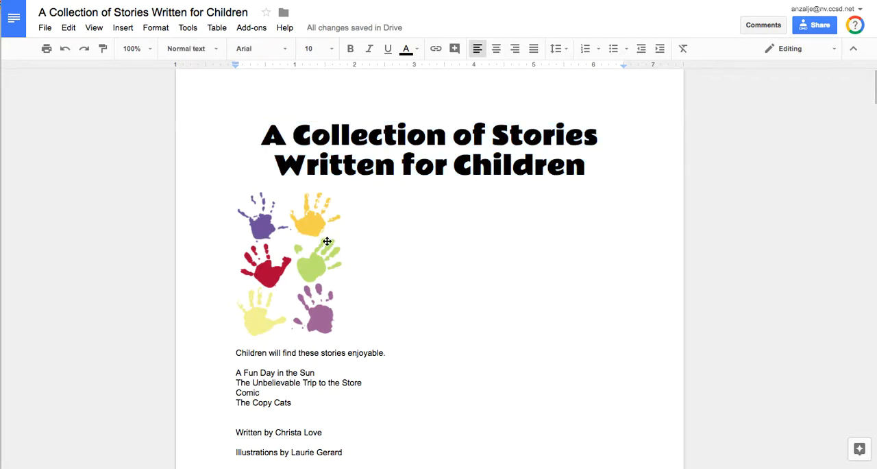
Step: Center the handprints image horizontally on the page below the title
{"action": "left_click", "coordinate": [294, 250]}
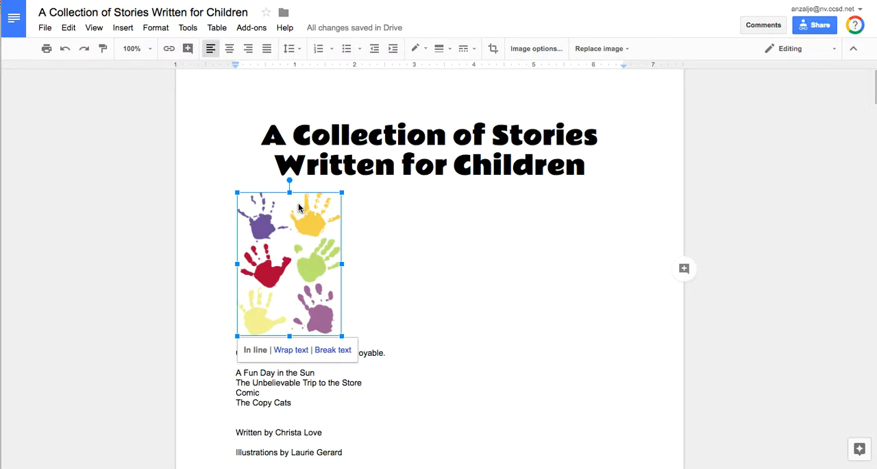
{"action": "left_click", "coordinate": [231, 50]}
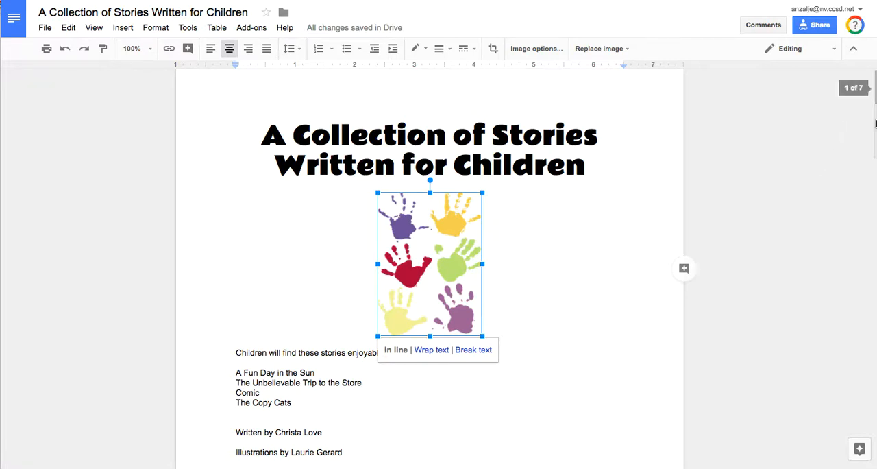
Step: Format the sentence "Children will find these stories enjoyable." as size 24, italic, dark red text
{"action": "scroll", "coordinate": [875, 124], "scroll_direction": "down", "scroll_amount": 3}
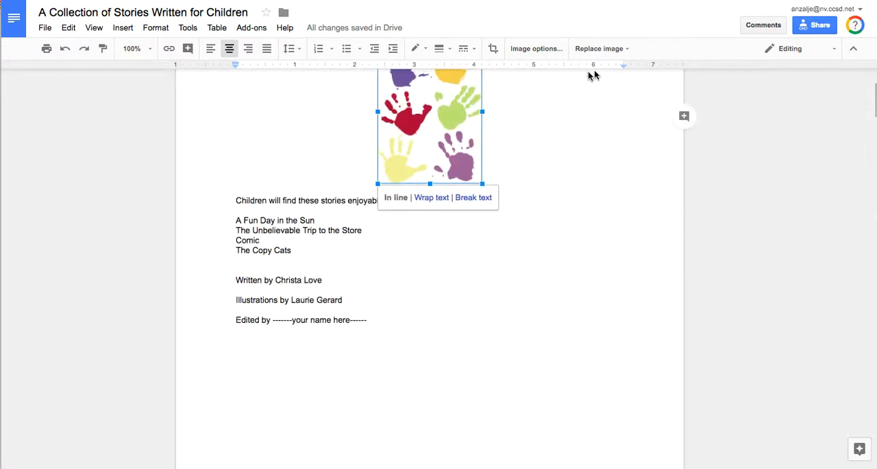
{"action": "left_click", "coordinate": [245, 200]}
{"action": "left_click_drag", "start_coordinate": [233, 201], "coordinate": [388, 200]}
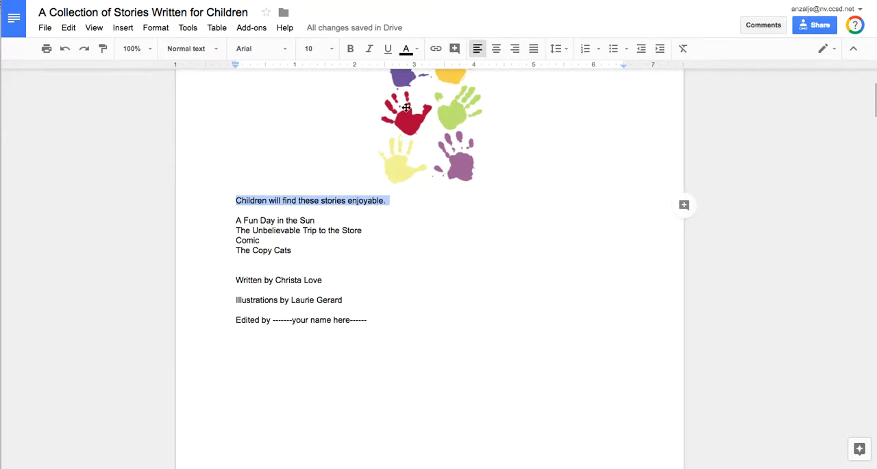
{"action": "left_click", "coordinate": [332, 51]}
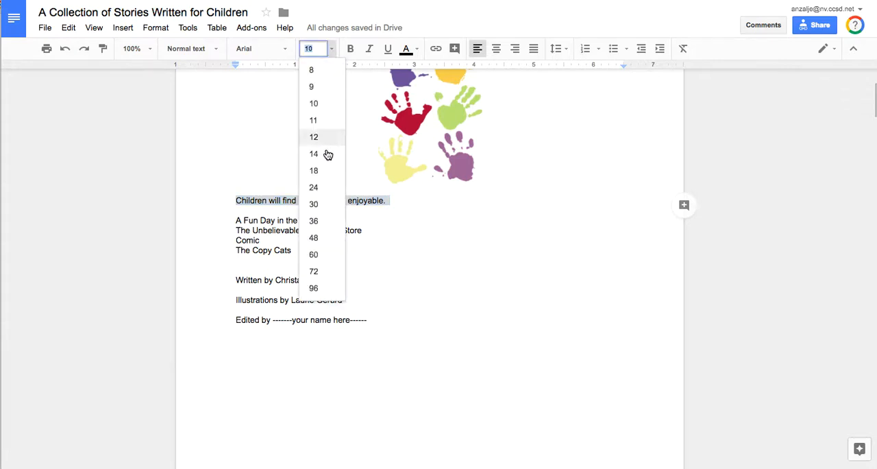
{"action": "left_click", "coordinate": [315, 187]}
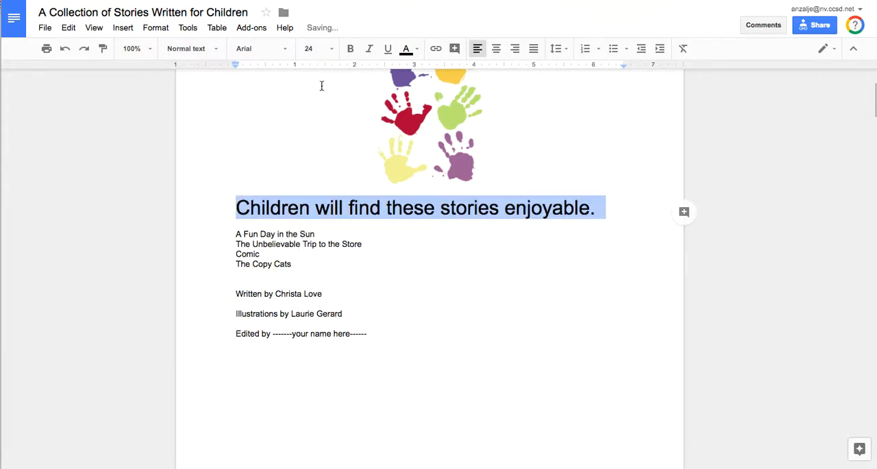
{"action": "left_click", "coordinate": [369, 49]}
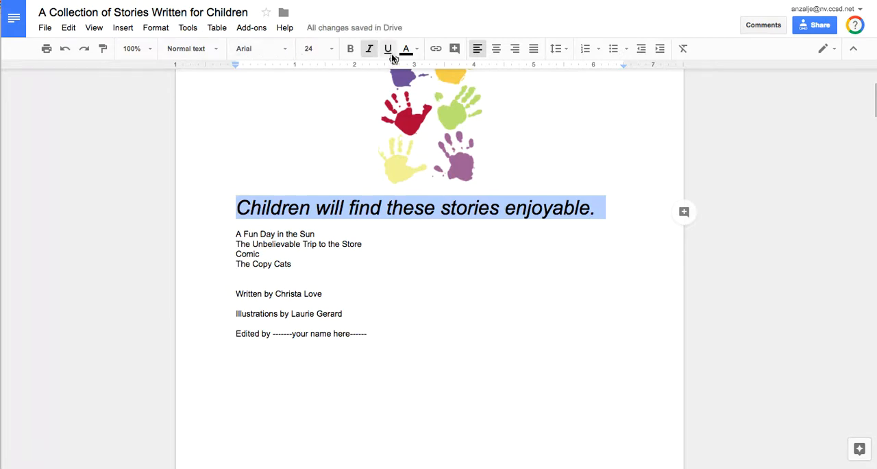
{"action": "left_click", "coordinate": [412, 49]}
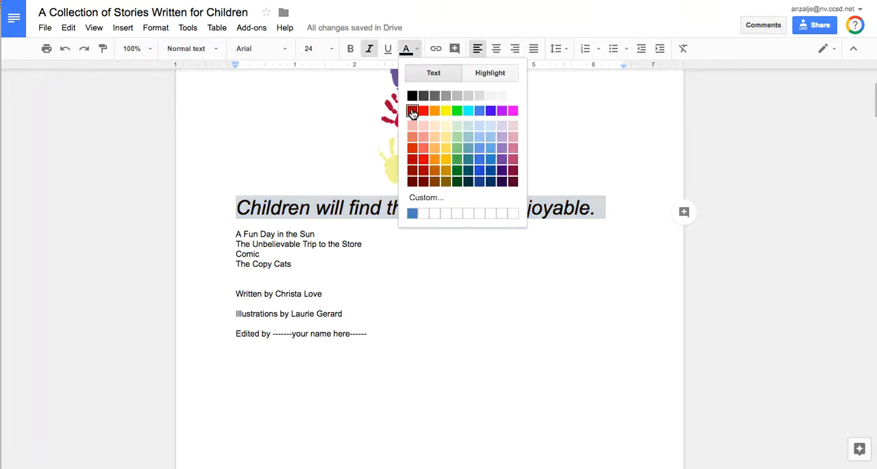
{"action": "left_click", "coordinate": [412, 111]}
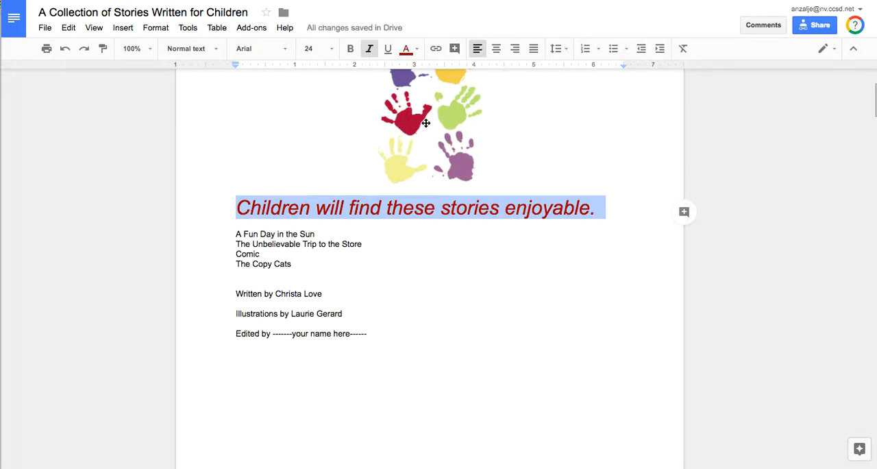
Step: Try centering the red sentence below the image, and return it to left alignment
{"action": "left_click", "coordinate": [496, 49]}
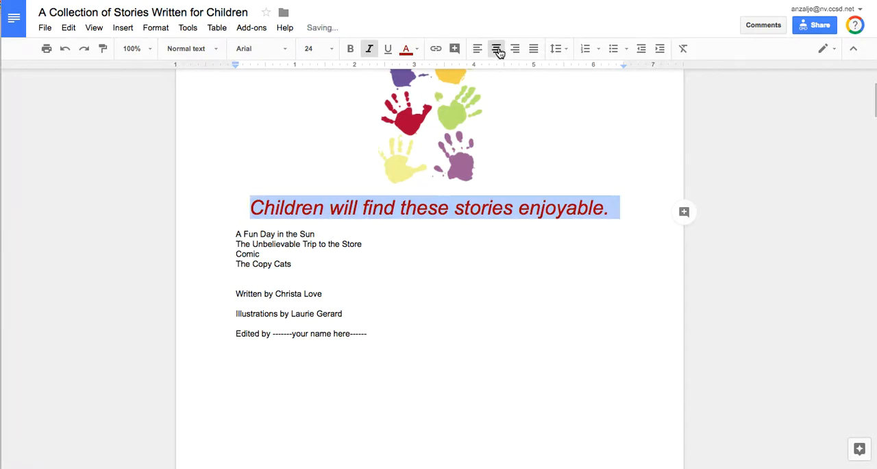
{"action": "left_click", "coordinate": [478, 49]}
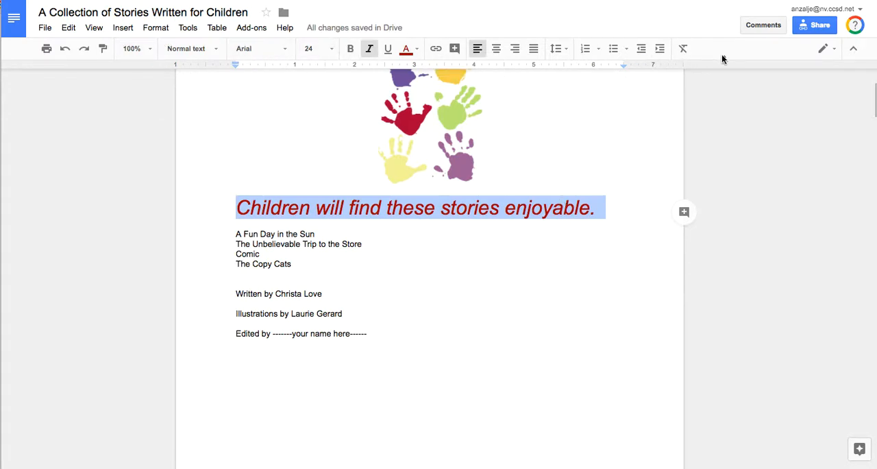
{"action": "left_click", "coordinate": [387, 221]}
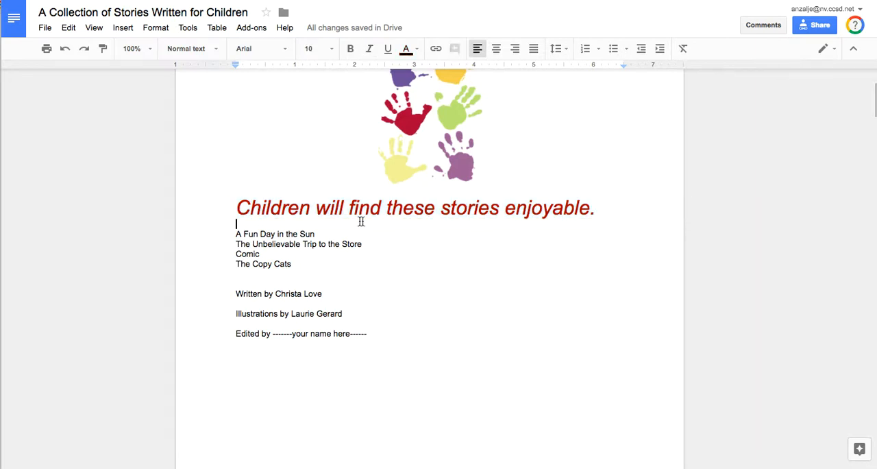
{"action": "triple_click", "coordinate": [444, 209]}
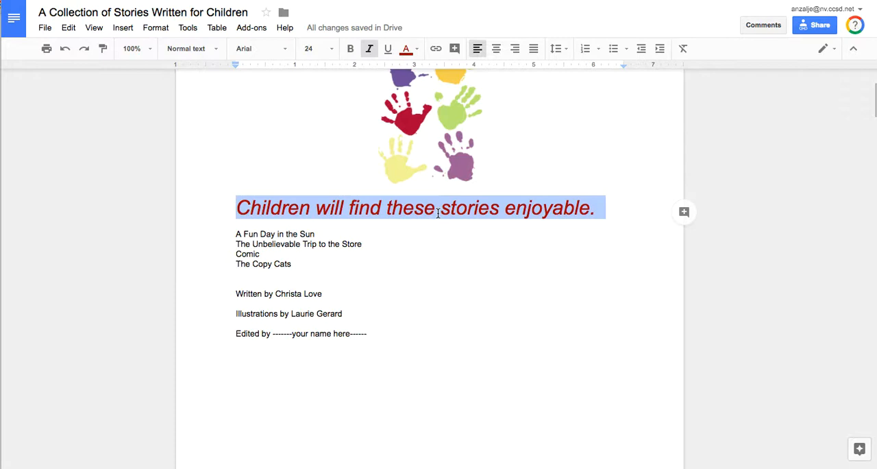
{"action": "left_click", "coordinate": [374, 257]}
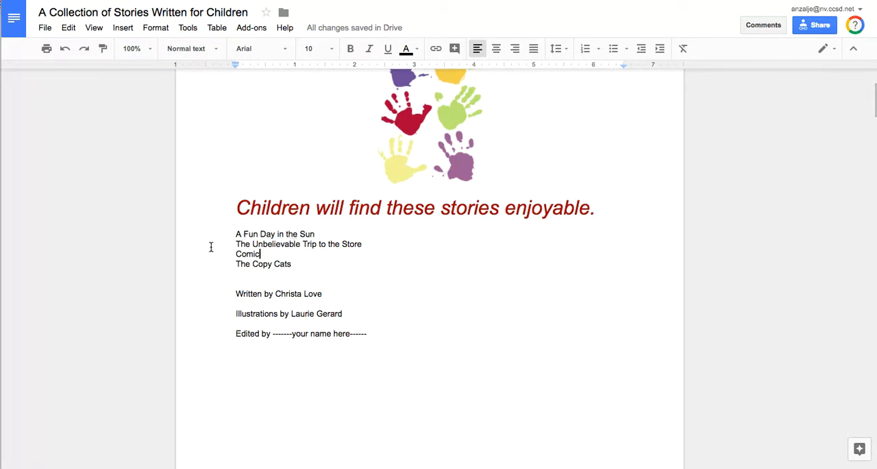
Step: Turn the four story titles, from "A Fun Day in the Sun" to "The Copy Cats", into a bulleted list
{"action": "left_click_drag", "start_coordinate": [232, 235], "coordinate": [299, 264]}
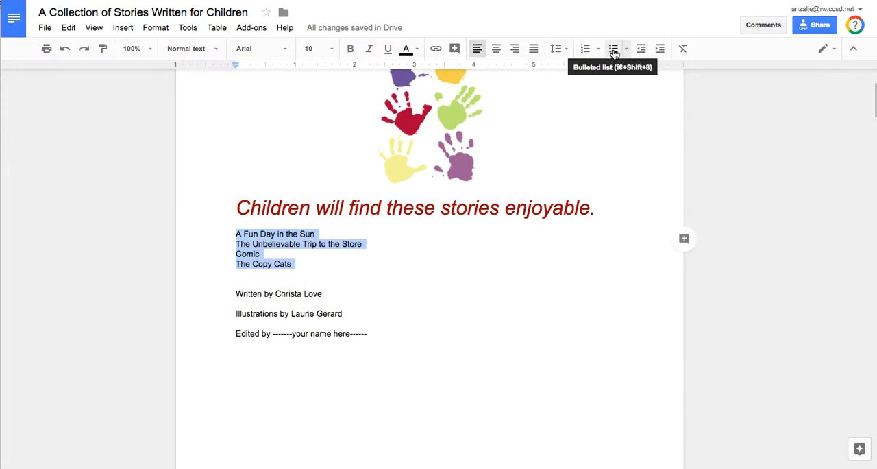
{"action": "left_click", "coordinate": [237, 234]}
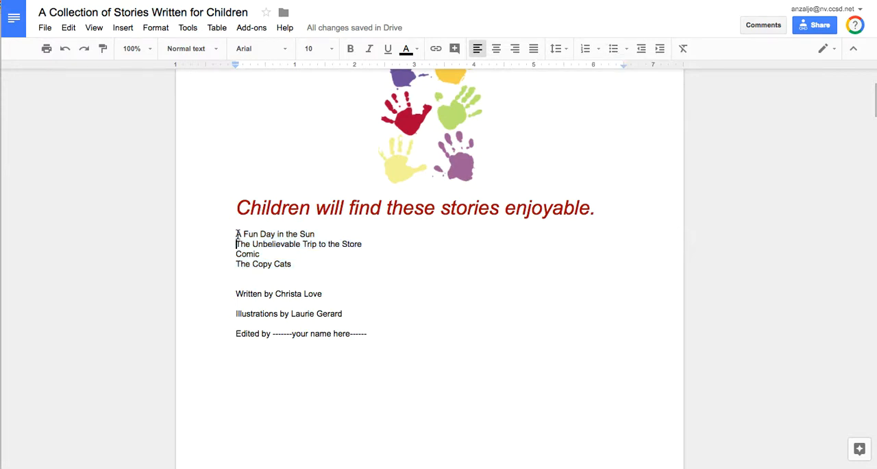
{"action": "left_click_drag", "start_coordinate": [238, 234], "coordinate": [299, 266]}
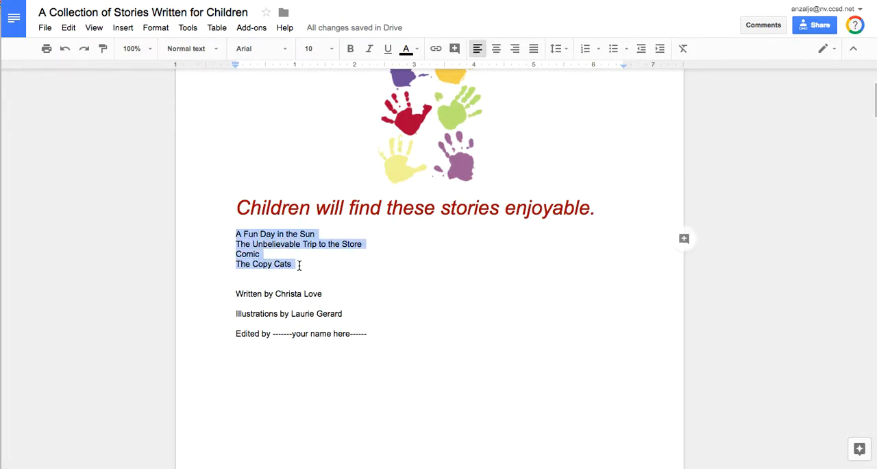
{"action": "left_click", "coordinate": [233, 234]}
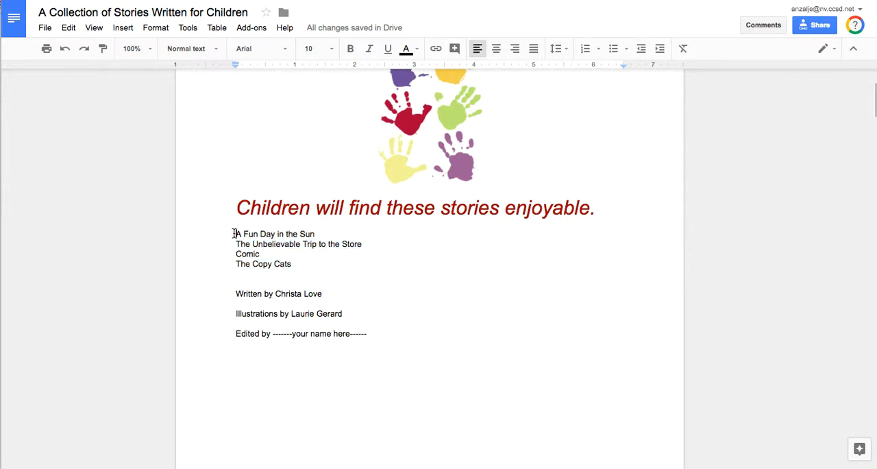
{"action": "left_click_drag", "start_coordinate": [233, 234], "coordinate": [297, 269]}
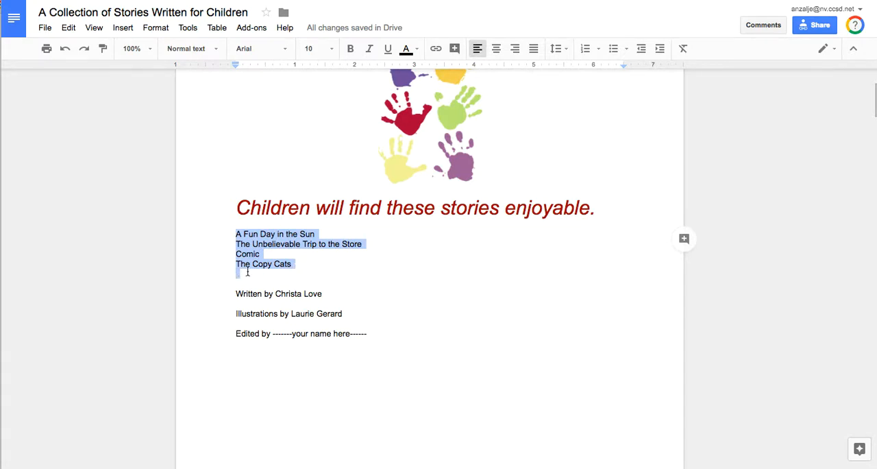
{"action": "left_click", "coordinate": [243, 240]}
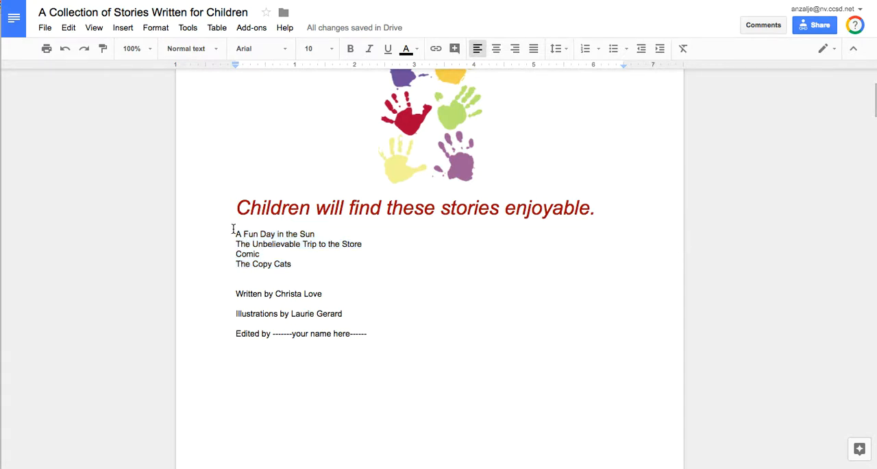
{"action": "left_click_drag", "start_coordinate": [235, 232], "coordinate": [290, 262]}
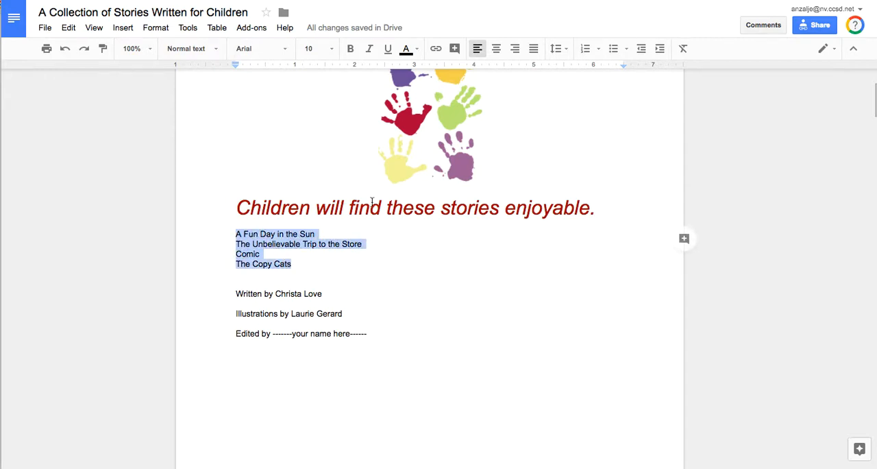
{"action": "left_click", "coordinate": [614, 50]}
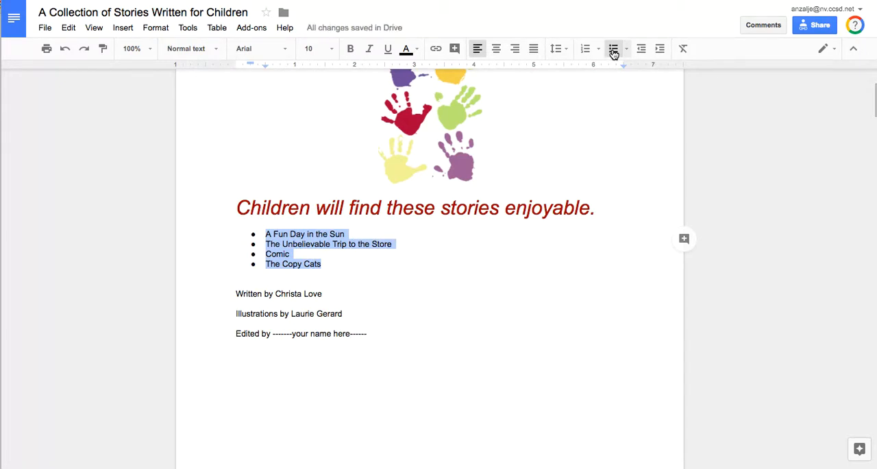
Step: Remove the bullets from the four story titles and reapply them
{"action": "left_click", "coordinate": [613, 48]}
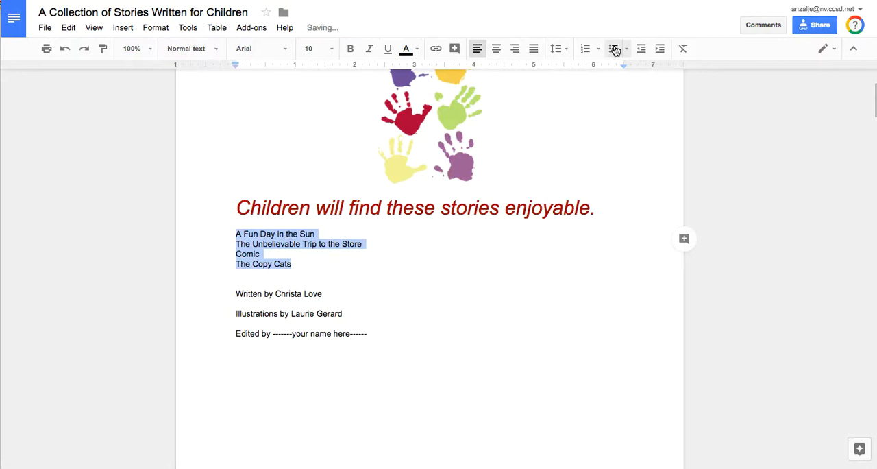
{"action": "left_click", "coordinate": [612, 49]}
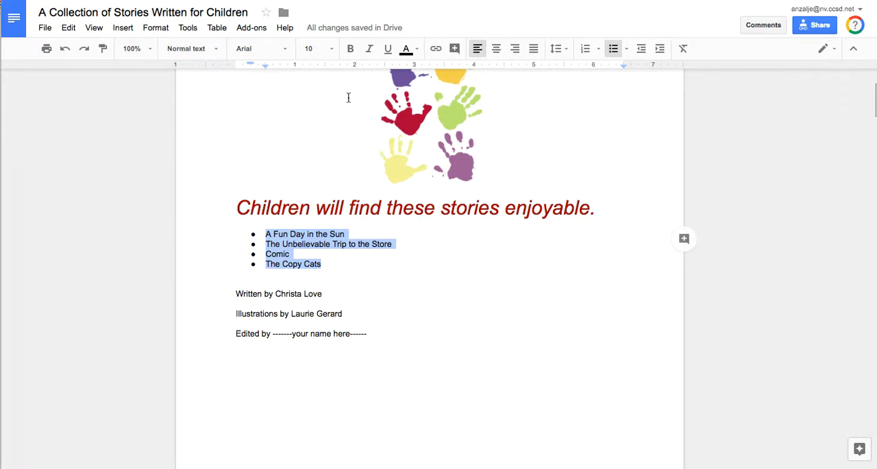
Step: Try font sizes 30 and 24 on the four bulleted story titles, and settle on size 18
{"action": "left_click", "coordinate": [132, 49]}
{"action": "type", "text": "60"}
{"action": "key", "text": "Return"}
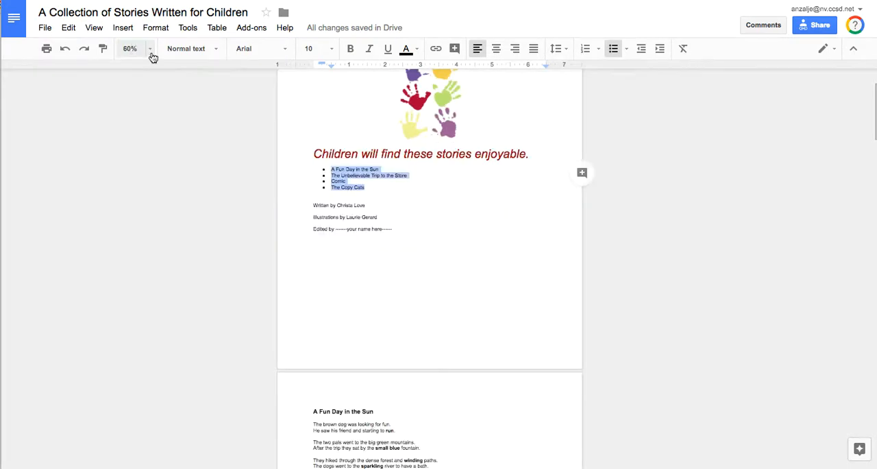
{"action": "left_click_drag", "start_coordinate": [875, 113], "coordinate": [876, 100]}
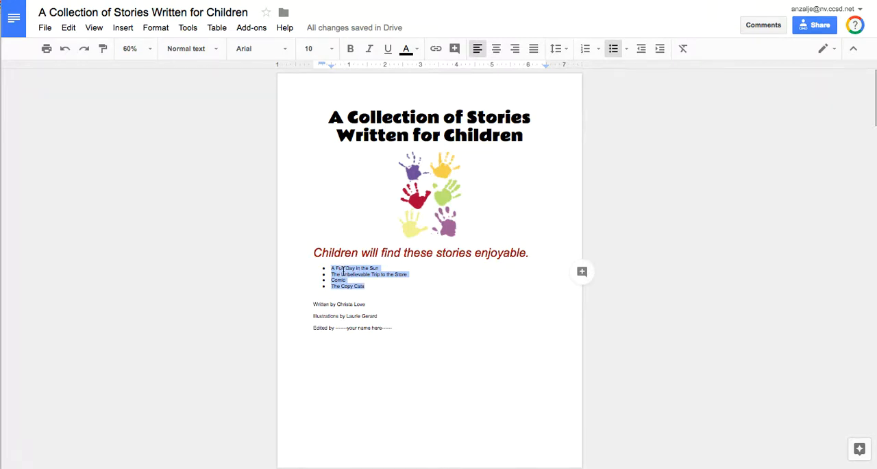
{"action": "left_click", "coordinate": [332, 49]}
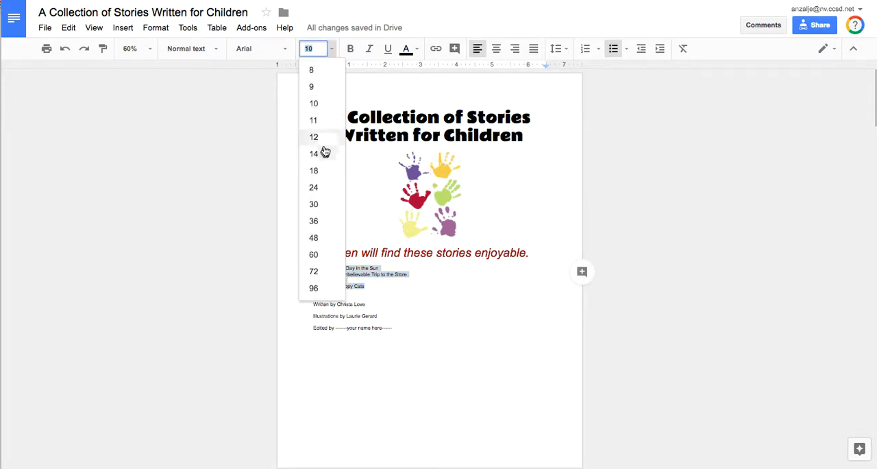
{"action": "left_click", "coordinate": [317, 204]}
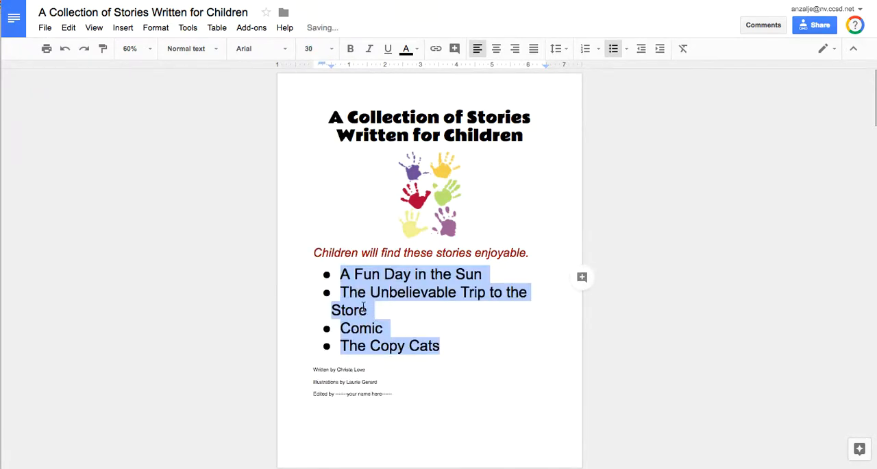
{"action": "left_click", "coordinate": [325, 49]}
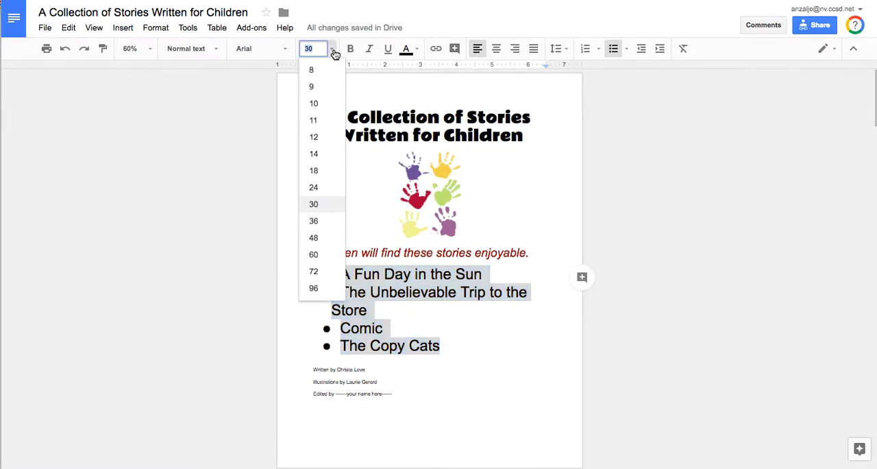
{"action": "left_click", "coordinate": [313, 187]}
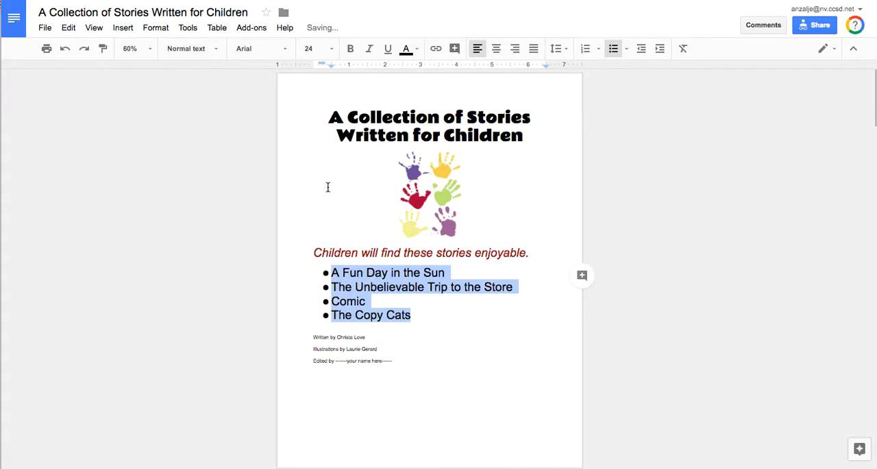
{"action": "left_click", "coordinate": [330, 49]}
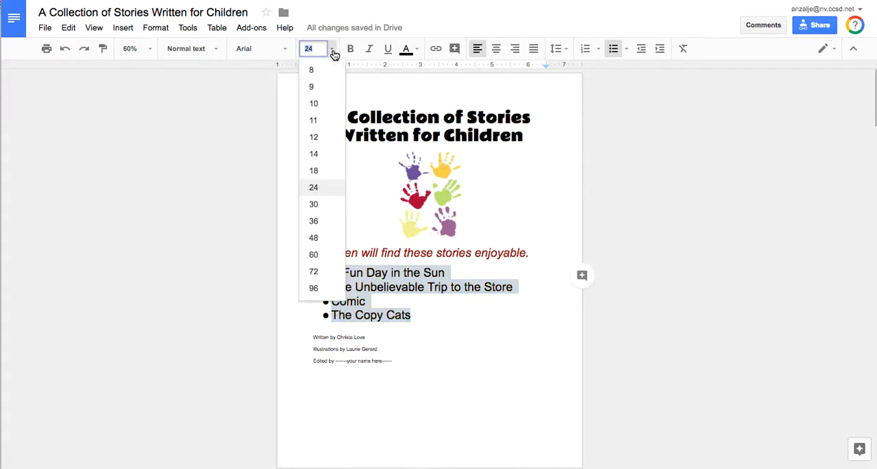
{"action": "left_click", "coordinate": [326, 172]}
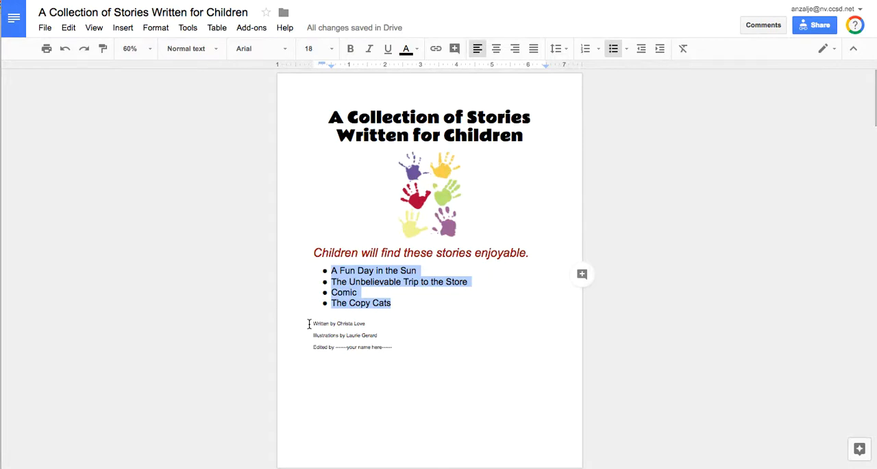
Step: Right-align the written by, illustrations by and edited by lines and set their font size to 18
{"action": "left_click_drag", "start_coordinate": [311, 322], "coordinate": [395, 346]}
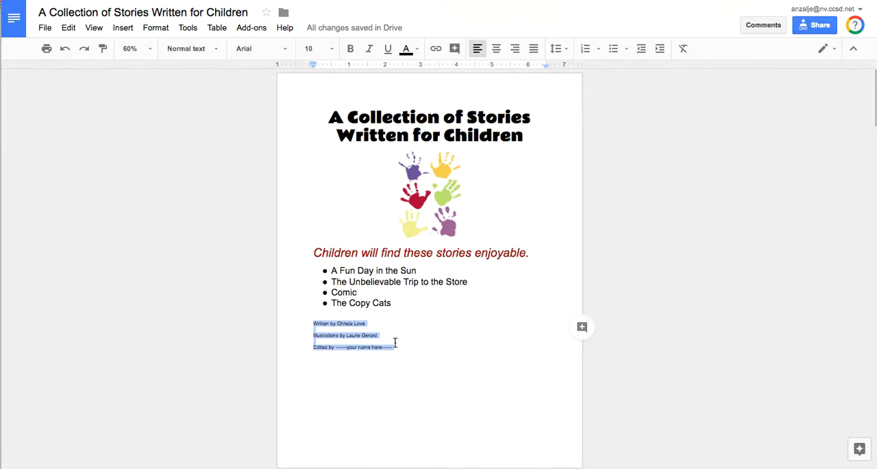
{"action": "left_click", "coordinate": [515, 49]}
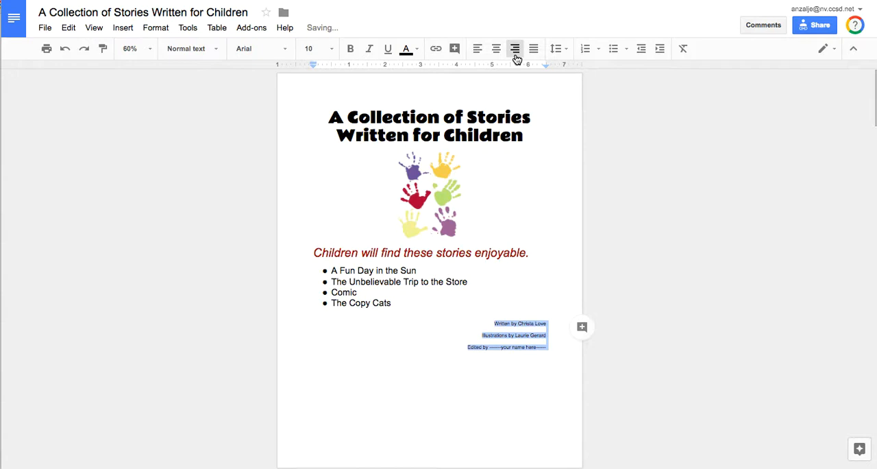
{"action": "left_click", "coordinate": [333, 54]}
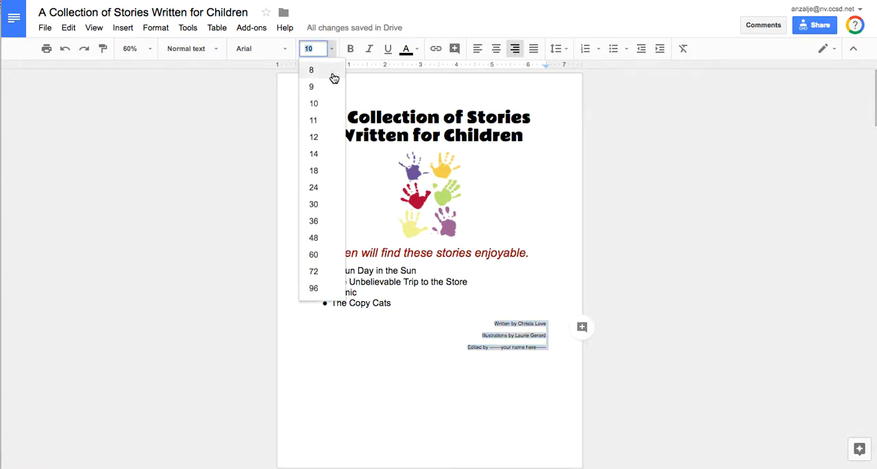
{"action": "left_click", "coordinate": [322, 171]}
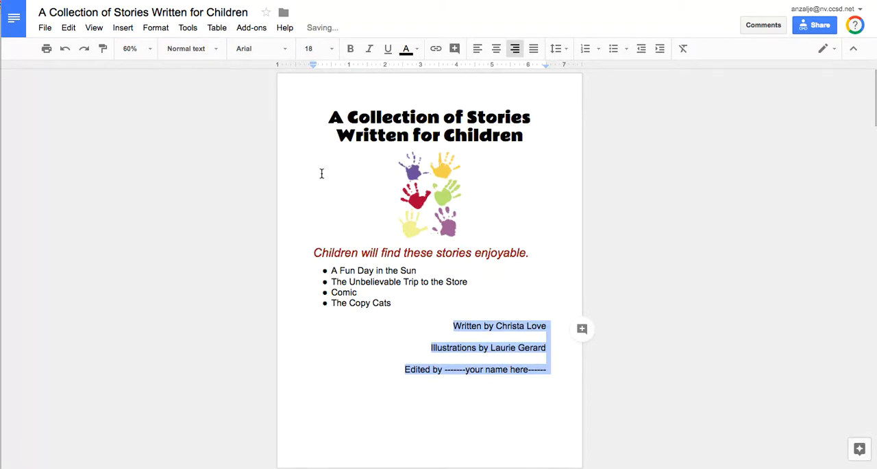
{"action": "left_click", "coordinate": [421, 426]}
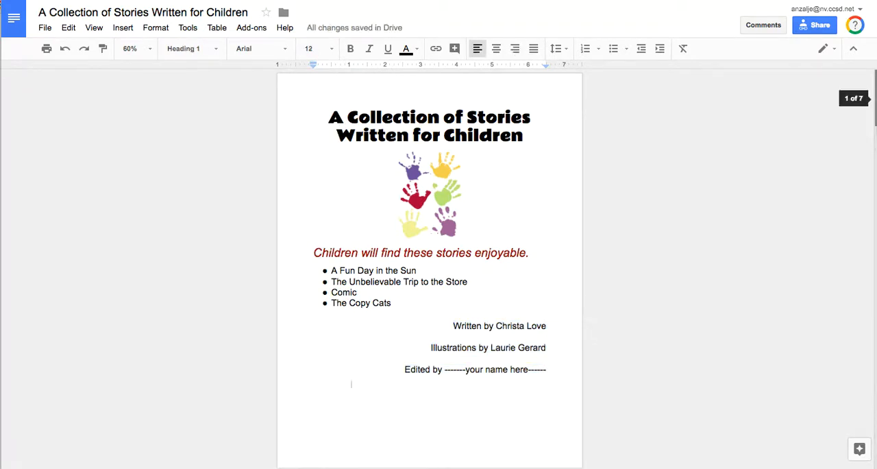
Step: Enlarge the handprints image proportionally to fill the cover page while keeping all three credit lines on that page
{"action": "scroll", "coordinate": [351, 384], "scroll_direction": "down", "scroll_amount": 1}
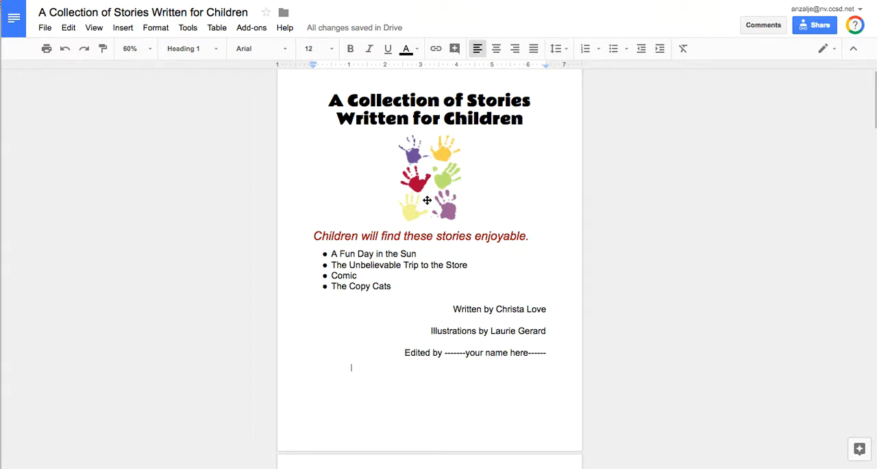
{"action": "left_click", "coordinate": [425, 173]}
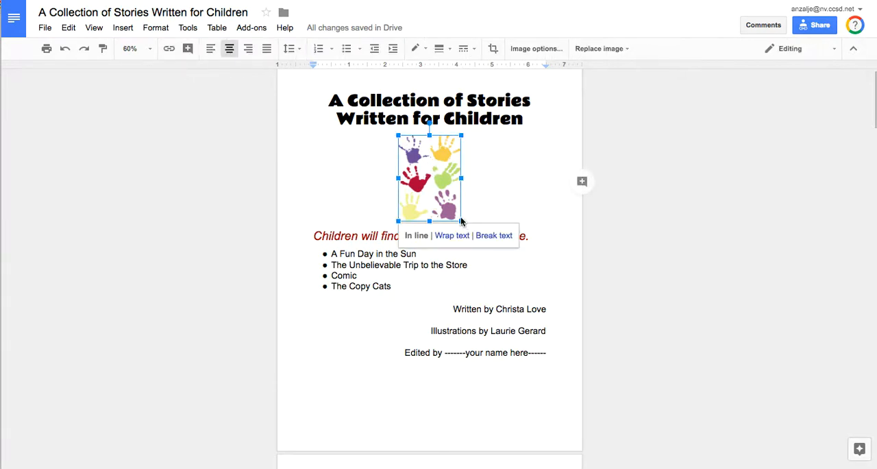
{"action": "left_click_drag", "start_coordinate": [462, 221], "coordinate": [508, 275]}
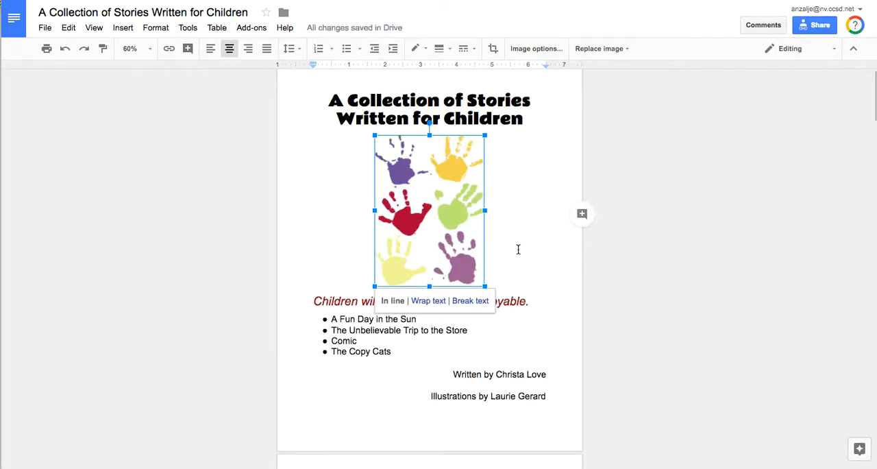
{"action": "left_click_drag", "start_coordinate": [486, 287], "coordinate": [509, 300]}
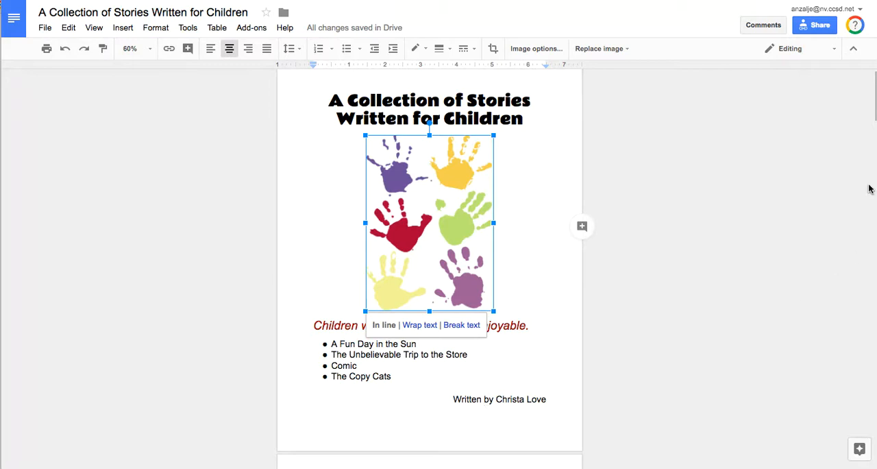
{"action": "mouse_move", "coordinate": [875, 96]}
{"action": "left_mouse_down"}
{"action": "mouse_move", "coordinate": [875, 114]}
{"action": "mouse_move", "coordinate": [875, 102]}
{"action": "left_mouse_up"}
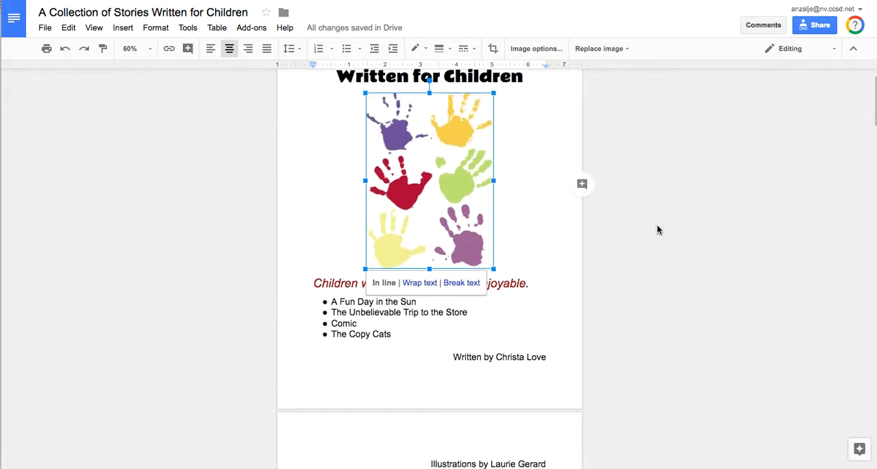
{"action": "left_click_drag", "start_coordinate": [494, 269], "coordinate": [478, 237]}
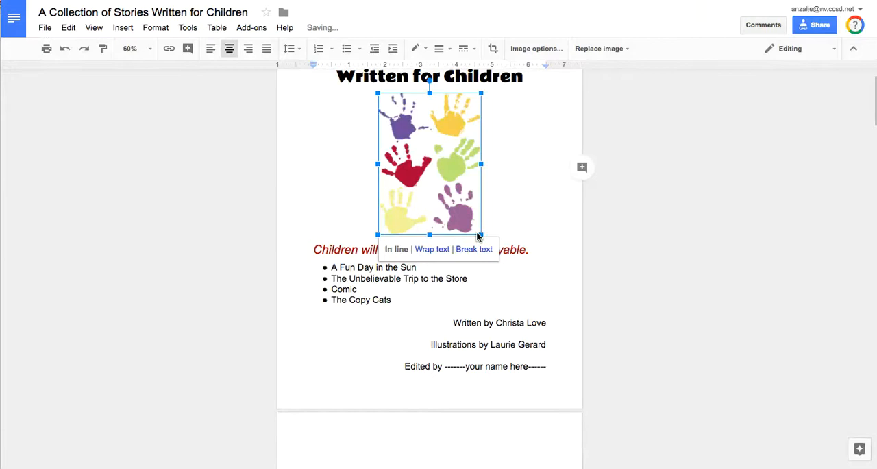
{"action": "left_click", "coordinate": [497, 333]}
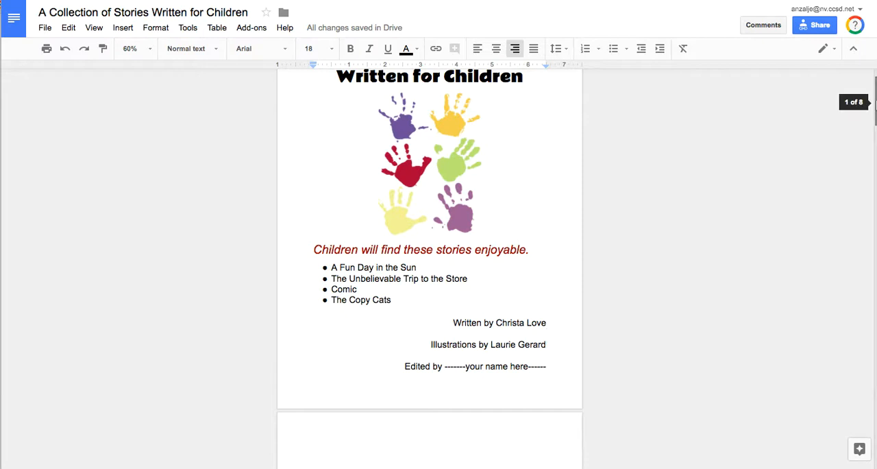
{"action": "scroll", "coordinate": [874, 103], "scroll_direction": "up", "scroll_amount": 2}
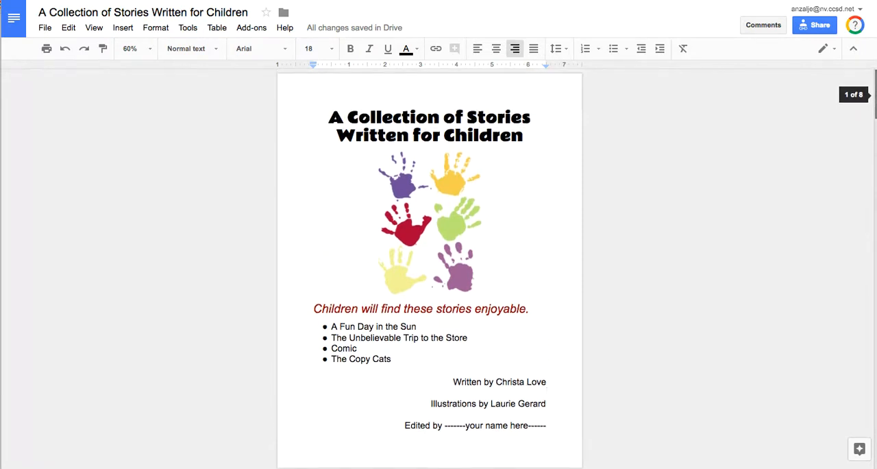